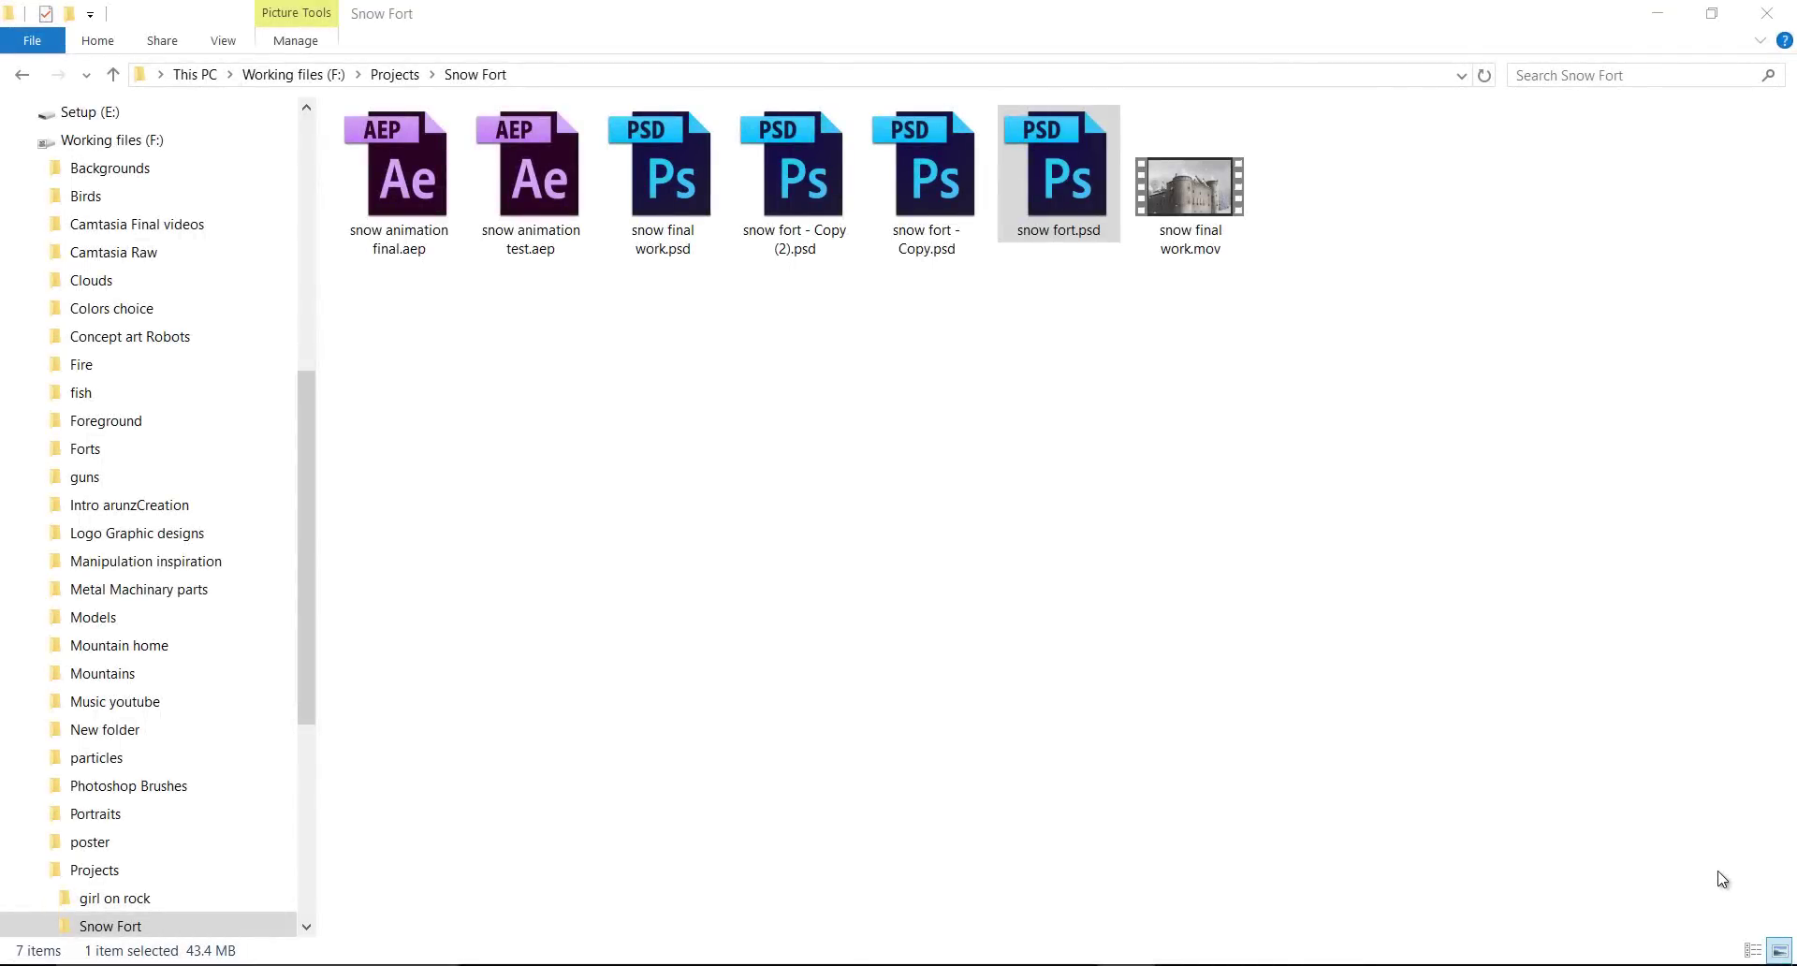
# Bring up the context menu for snow final work.mov in the Snow Fort folder
pyautogui.rightClick(1202, 184)
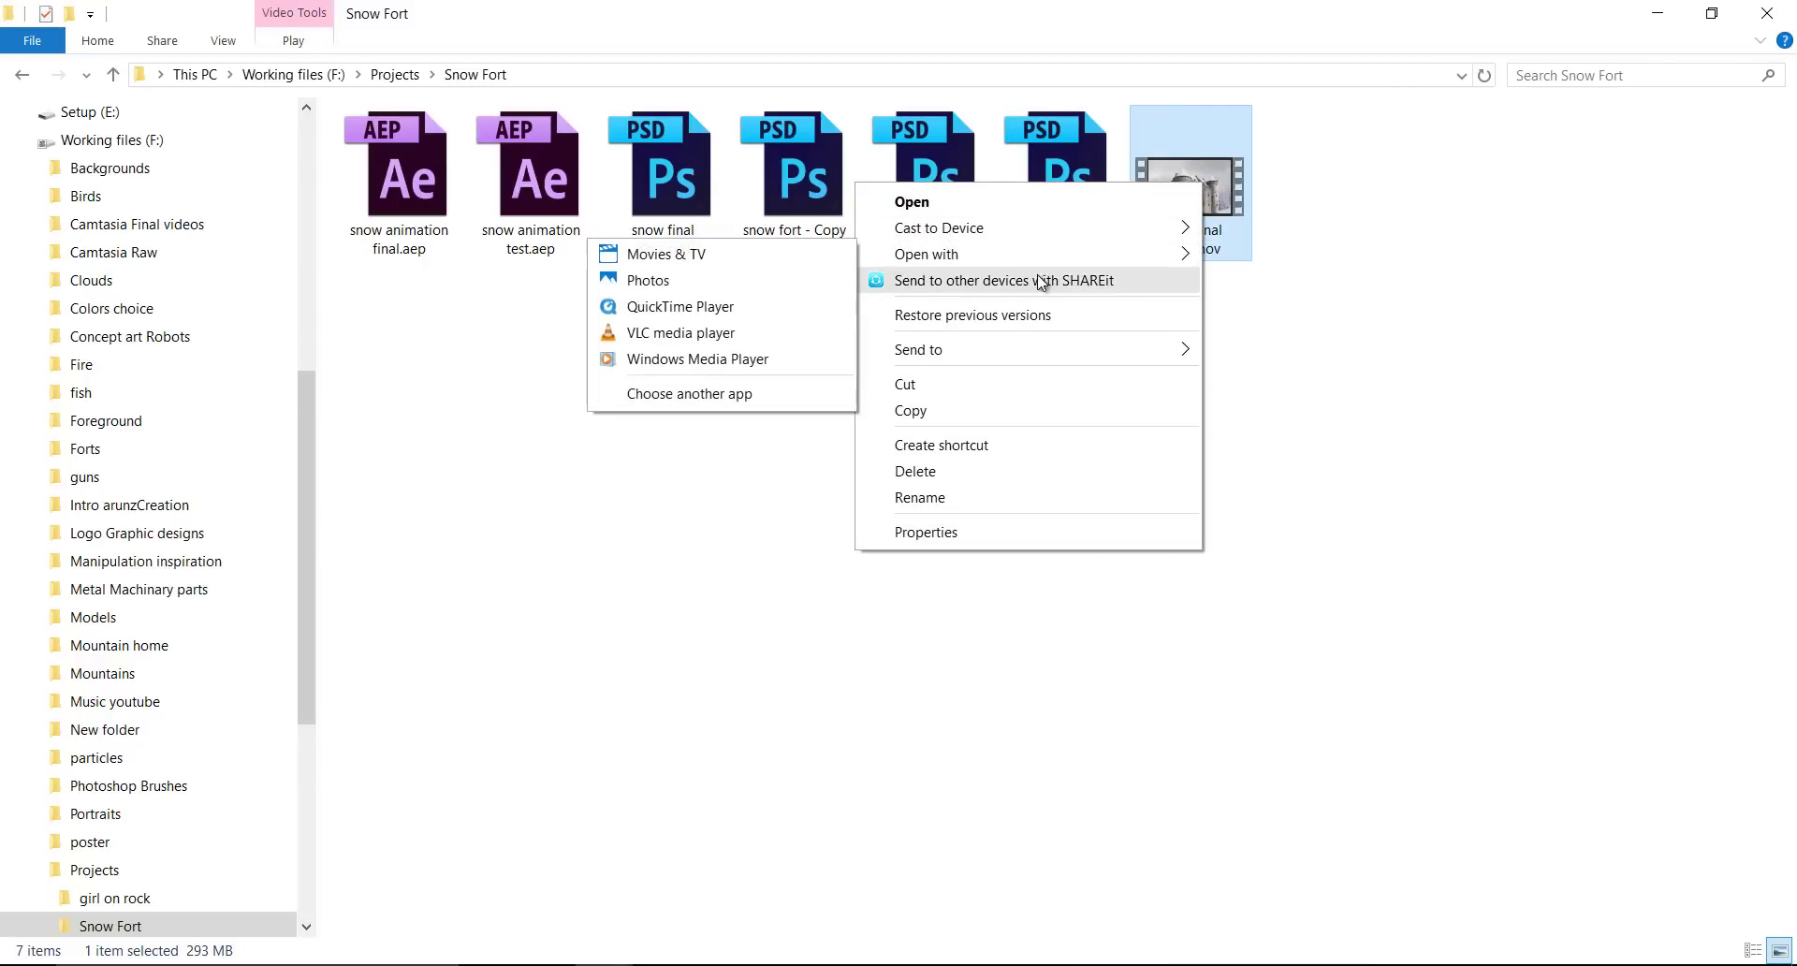
# Open snow final work.mov in the video player from the Open with list
pyautogui.click(740, 333)
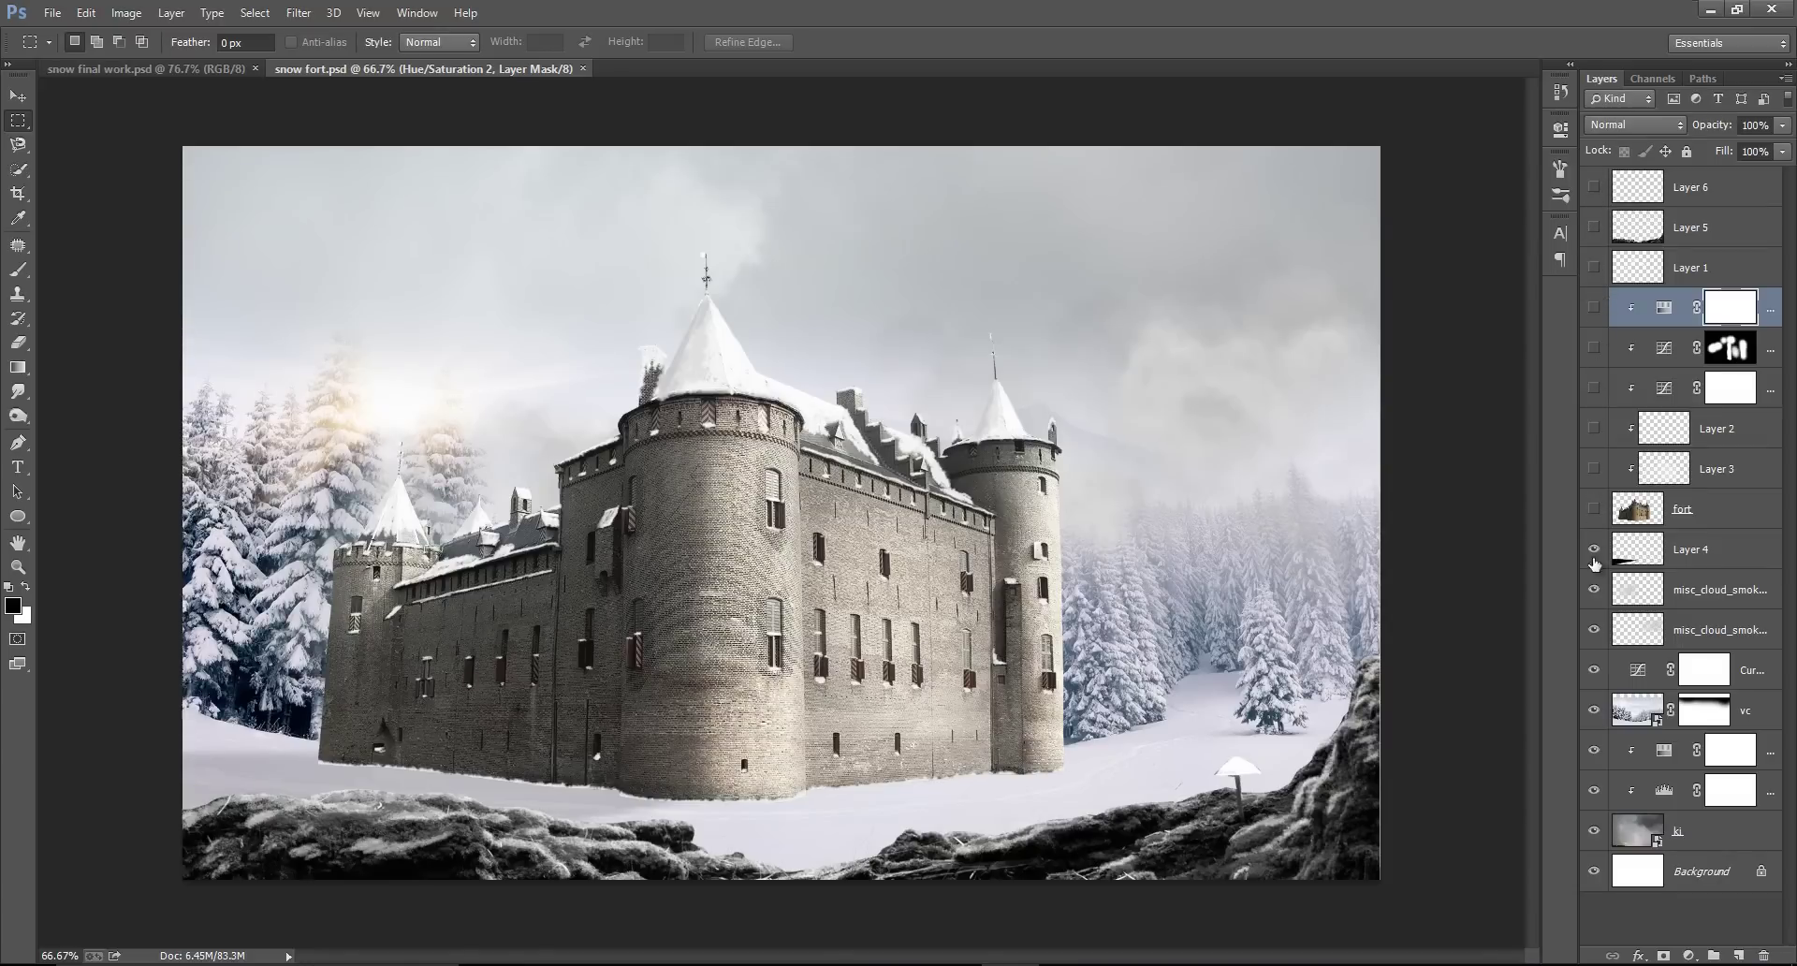
pyautogui.moveTo(1596, 786); pyautogui.dragTo(1596, 786)
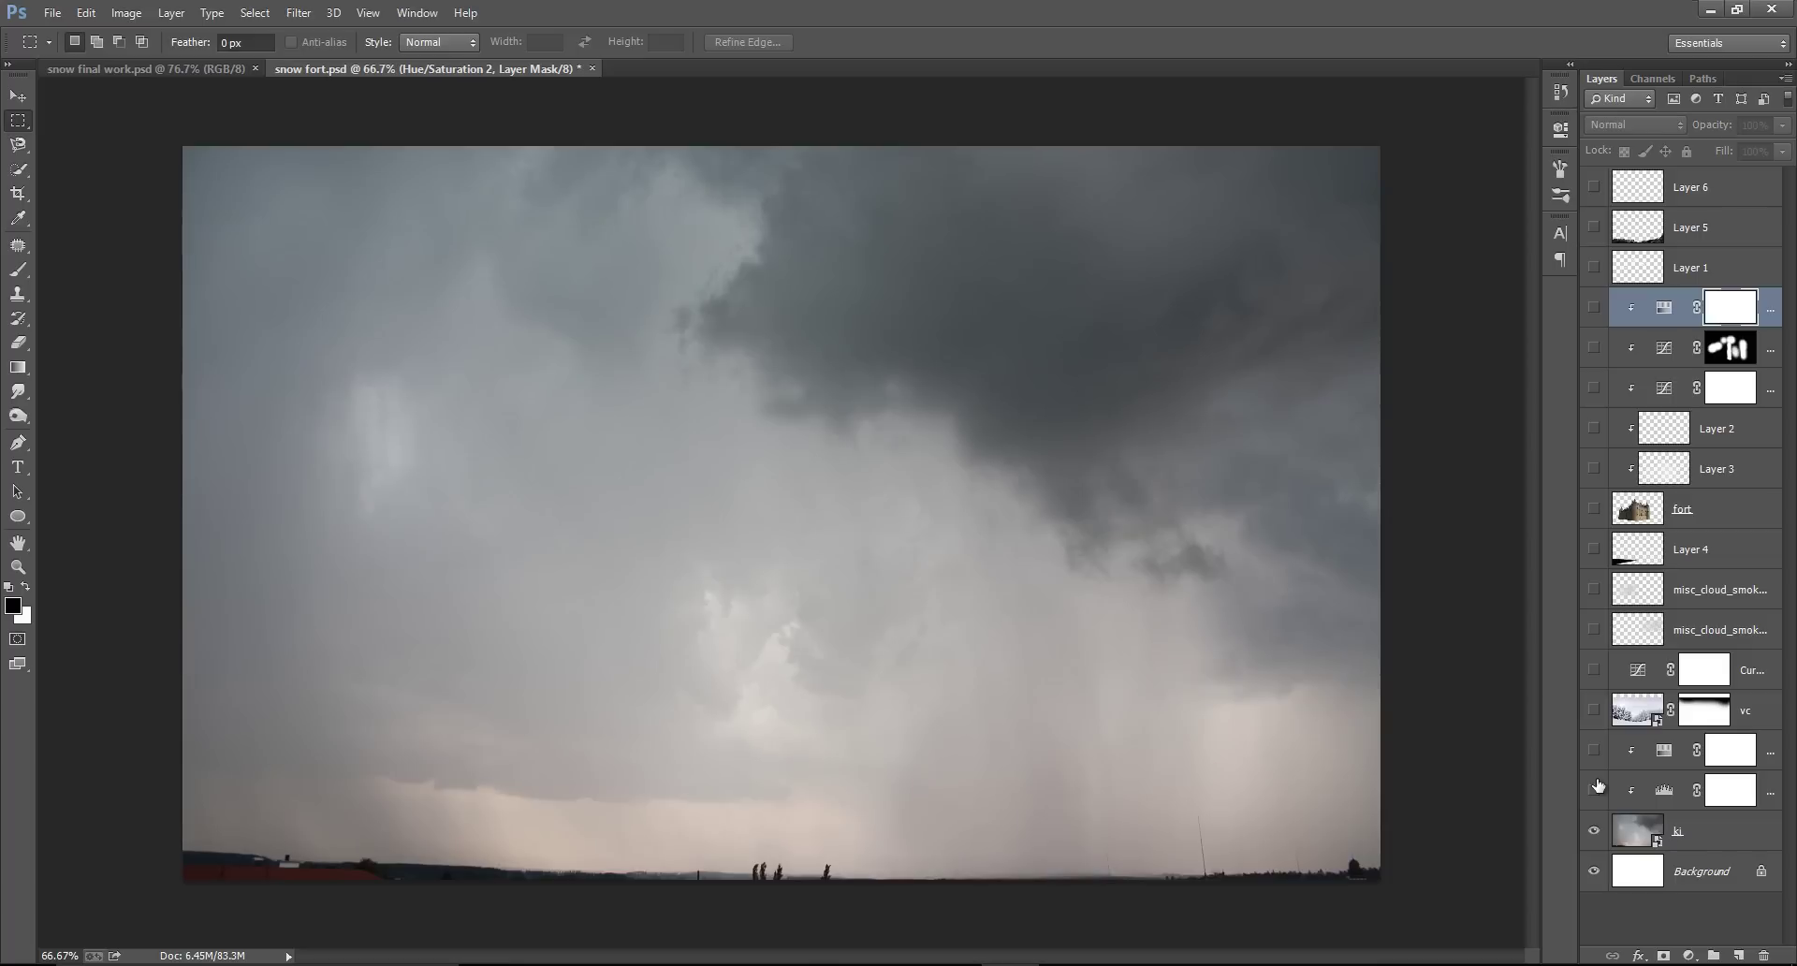
pyautogui.click(1595, 790)
pyautogui.click(1595, 709)
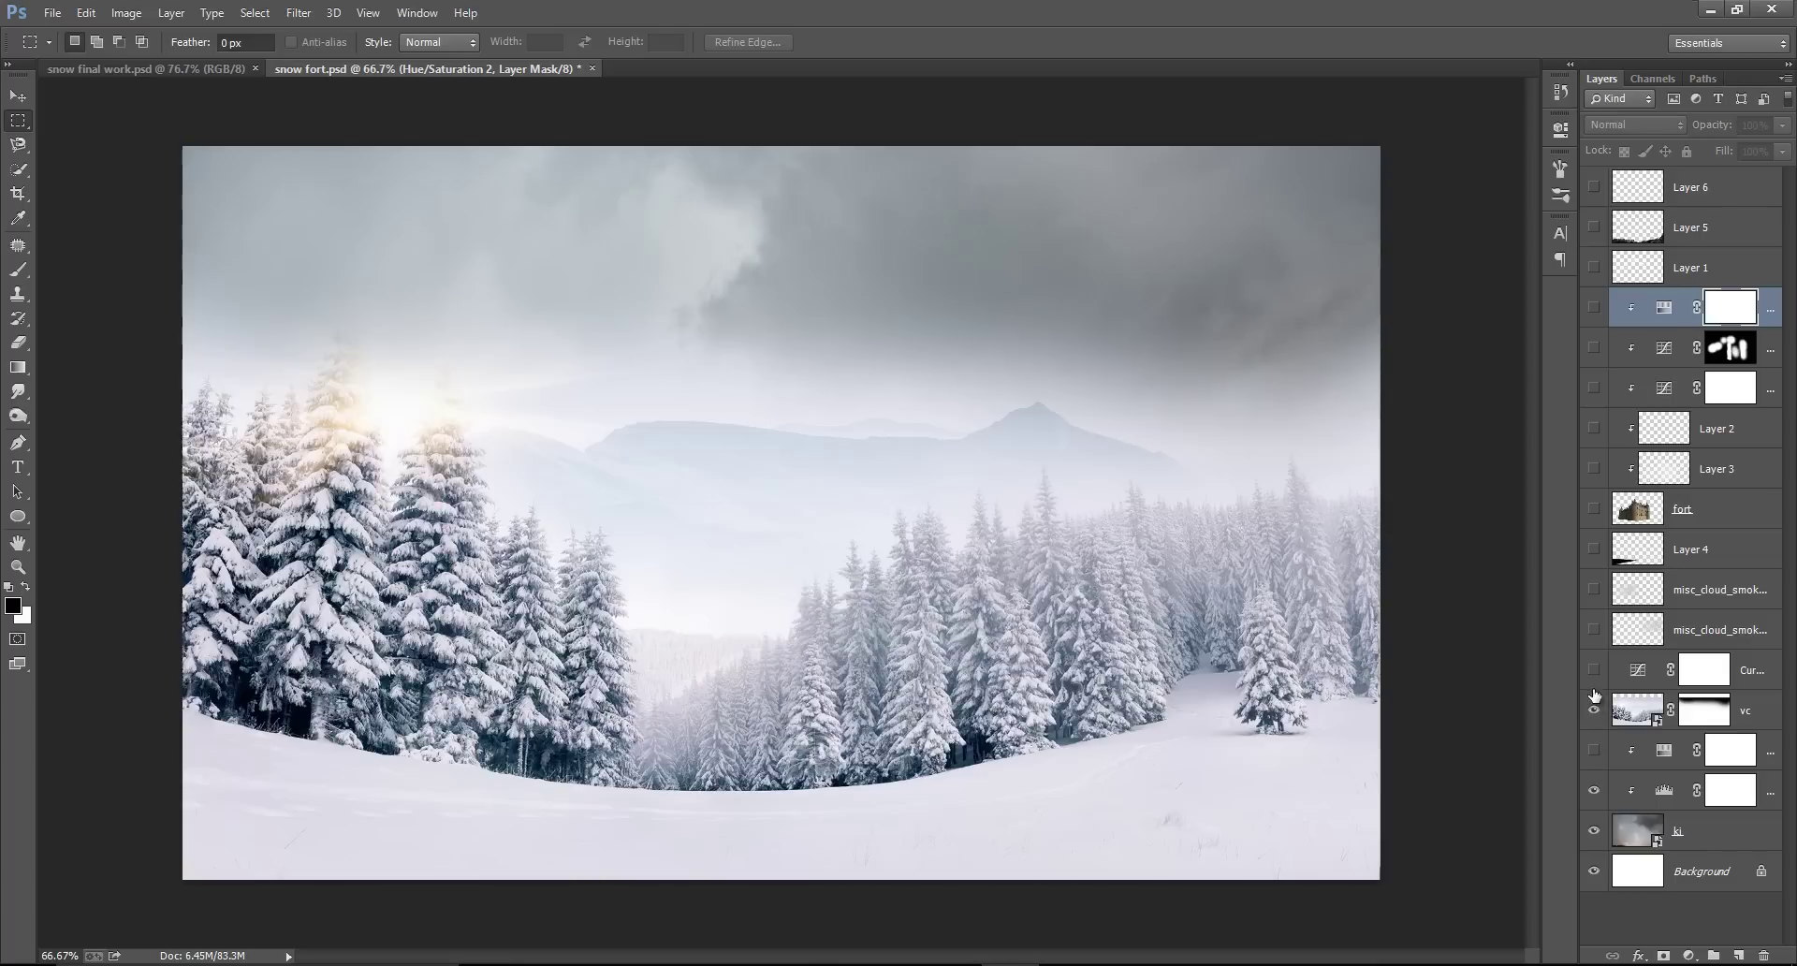
pyautogui.moveTo(1592, 508); pyautogui.dragTo(1594, 443)
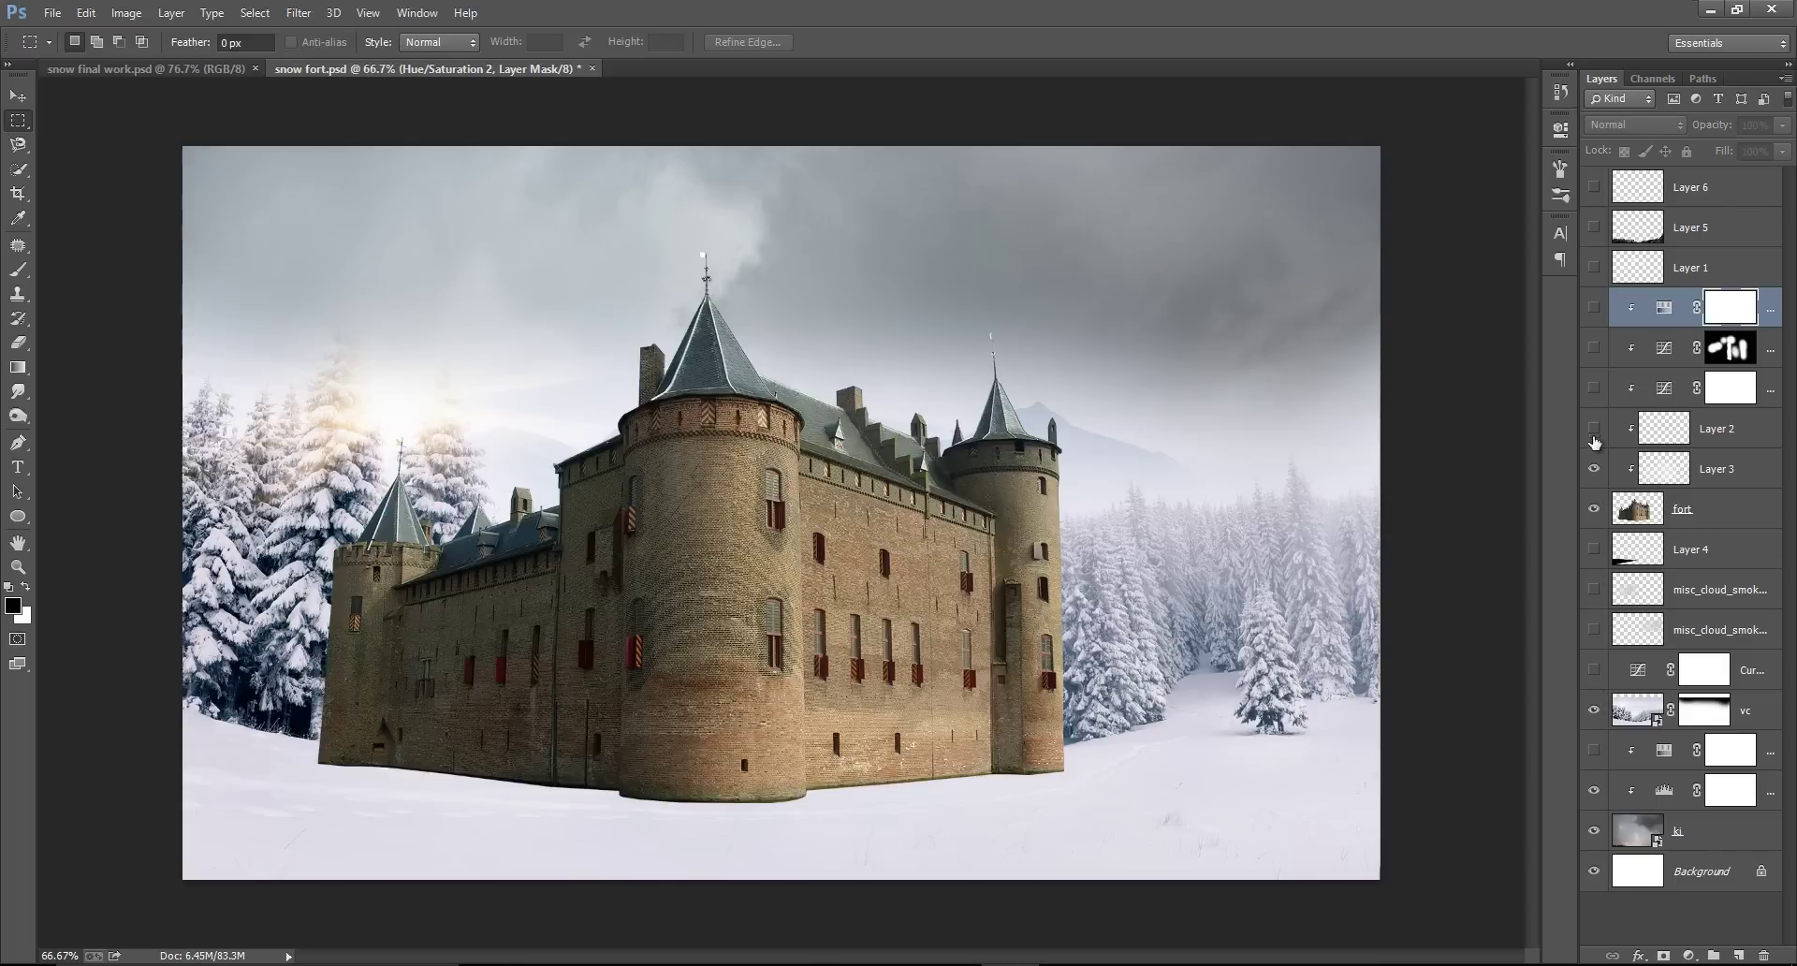
pyautogui.click(1594, 308)
pyautogui.click(1594, 266)
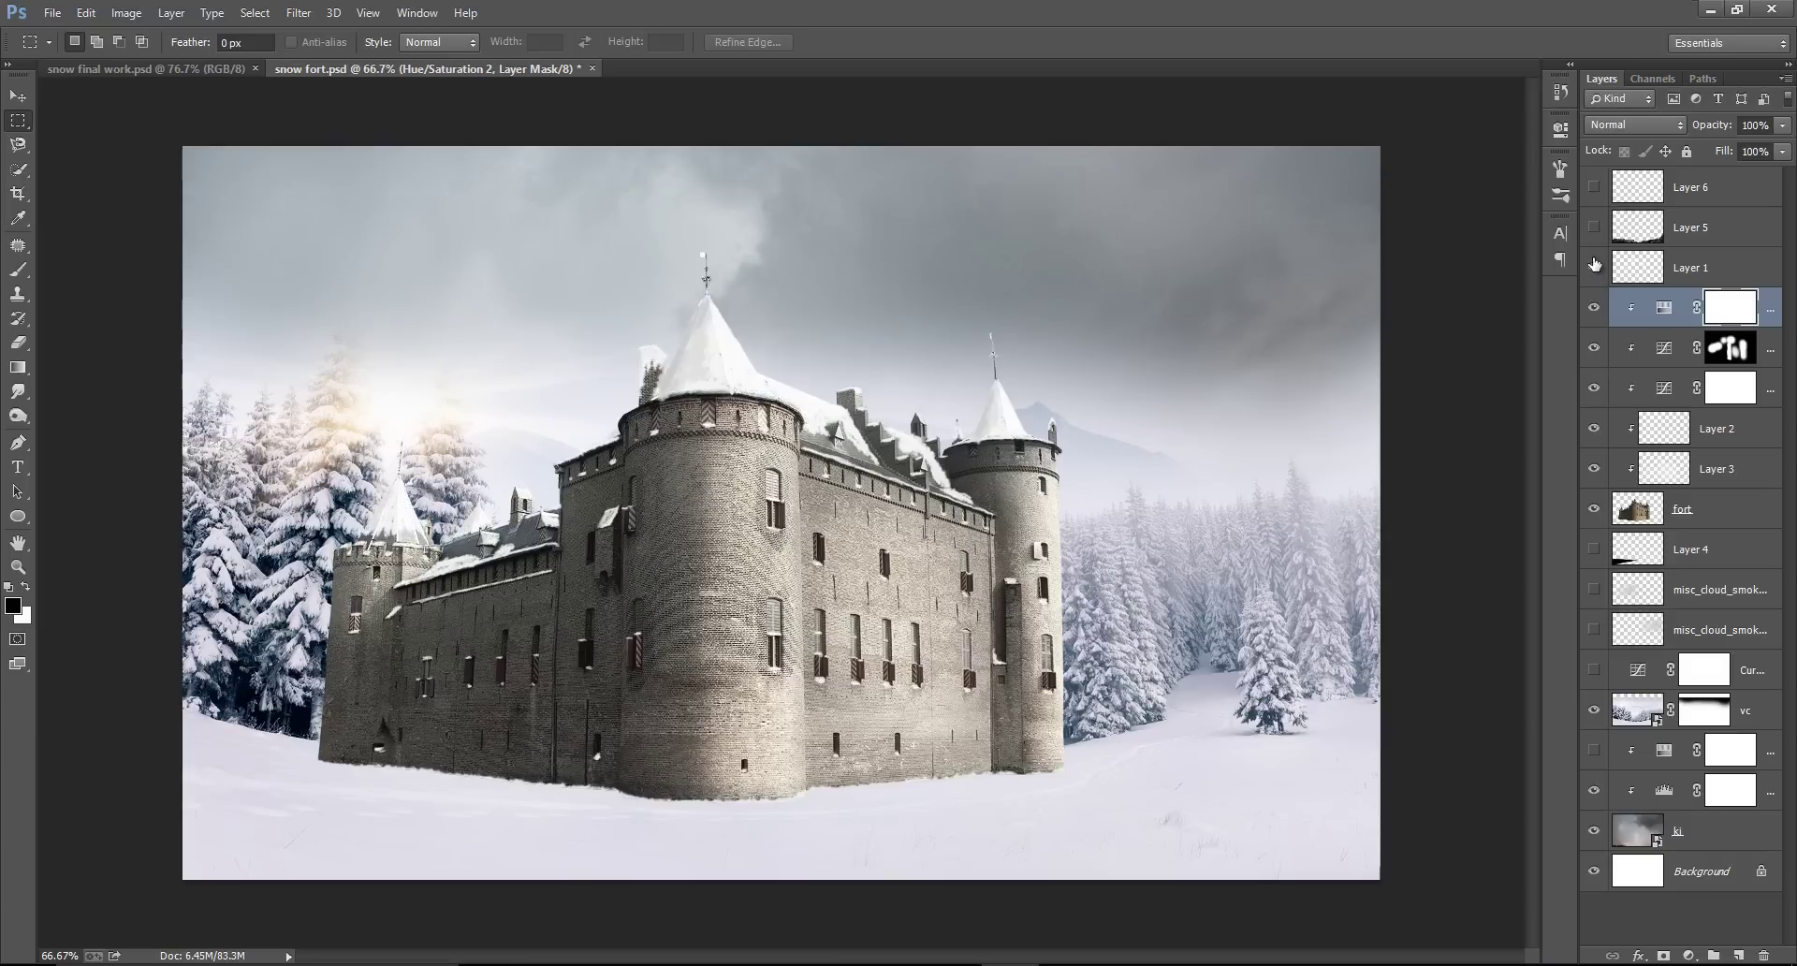
pyautogui.click(1593, 546)
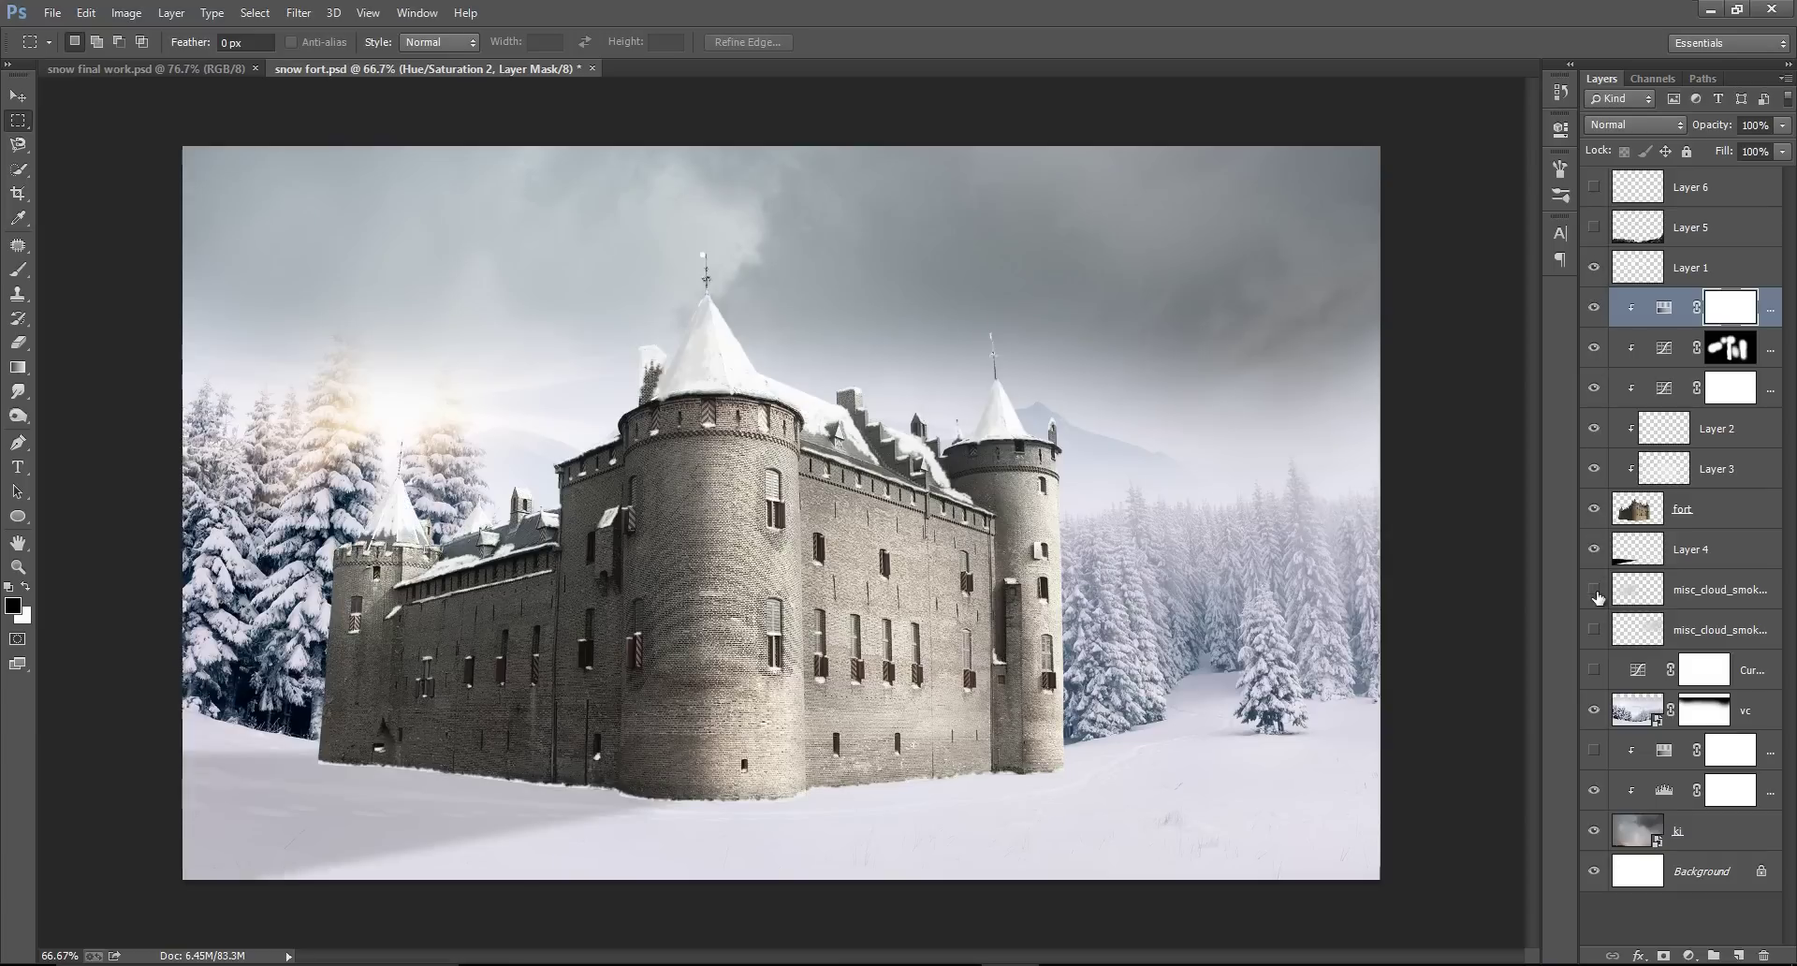
pyautogui.click(1594, 633)
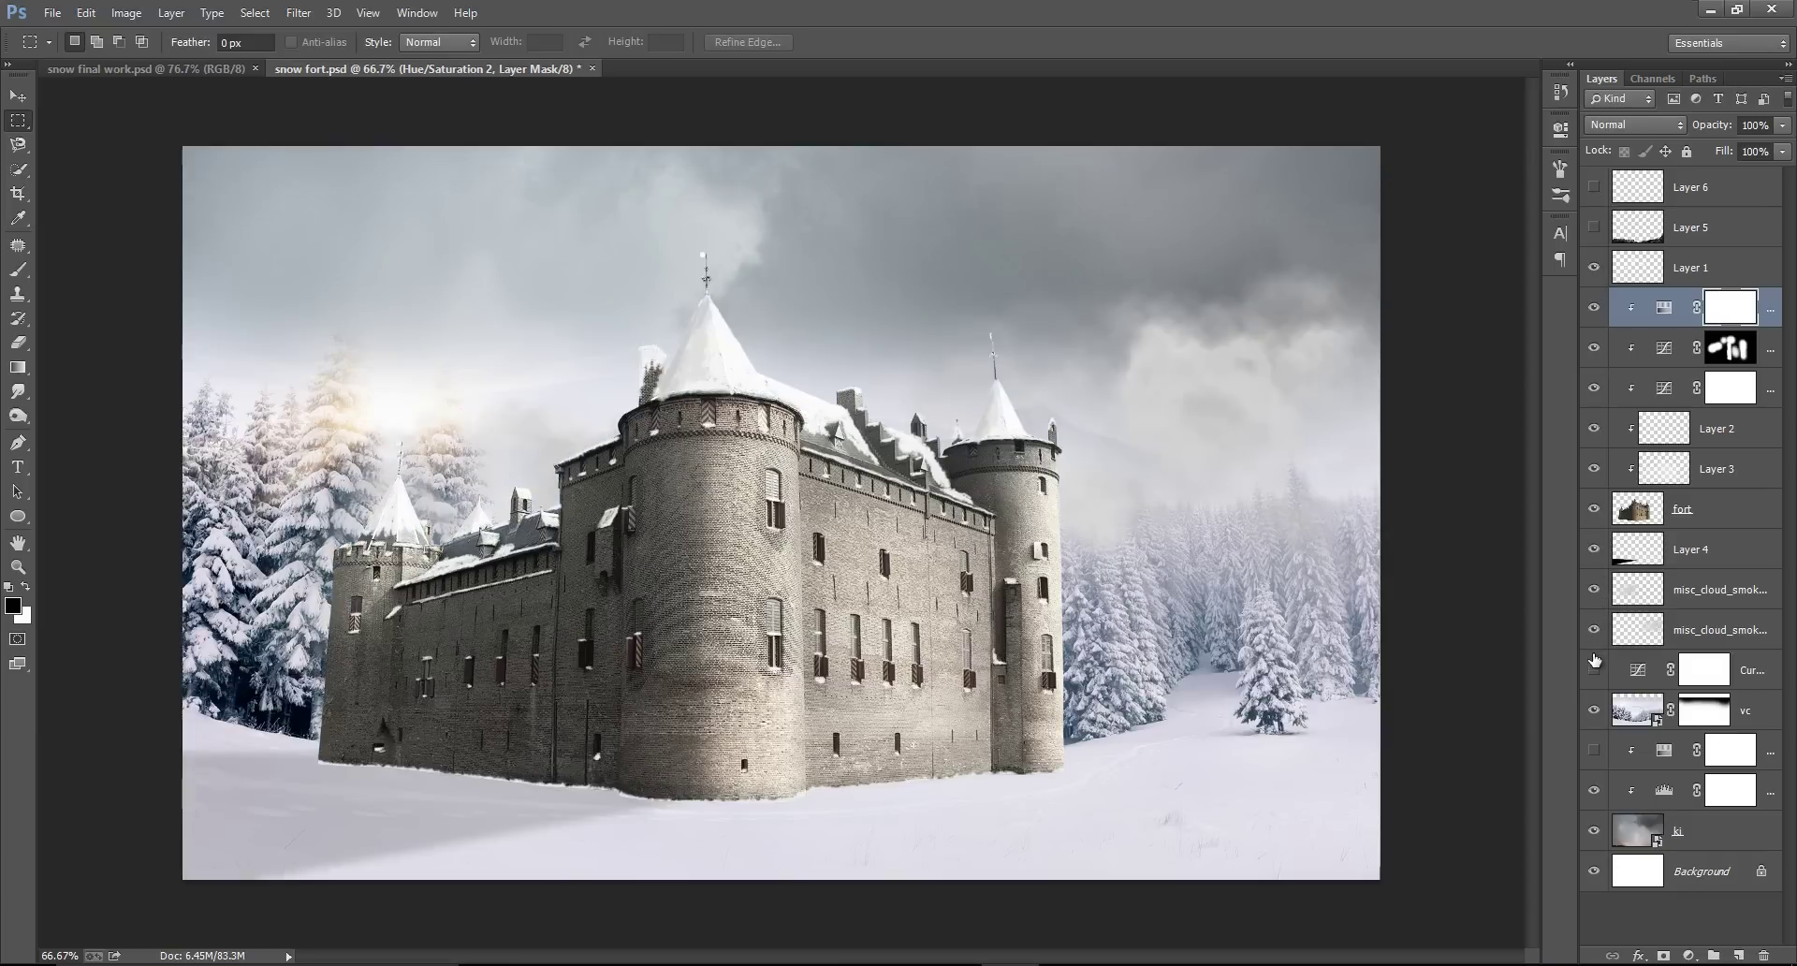
pyautogui.click(1593, 752)
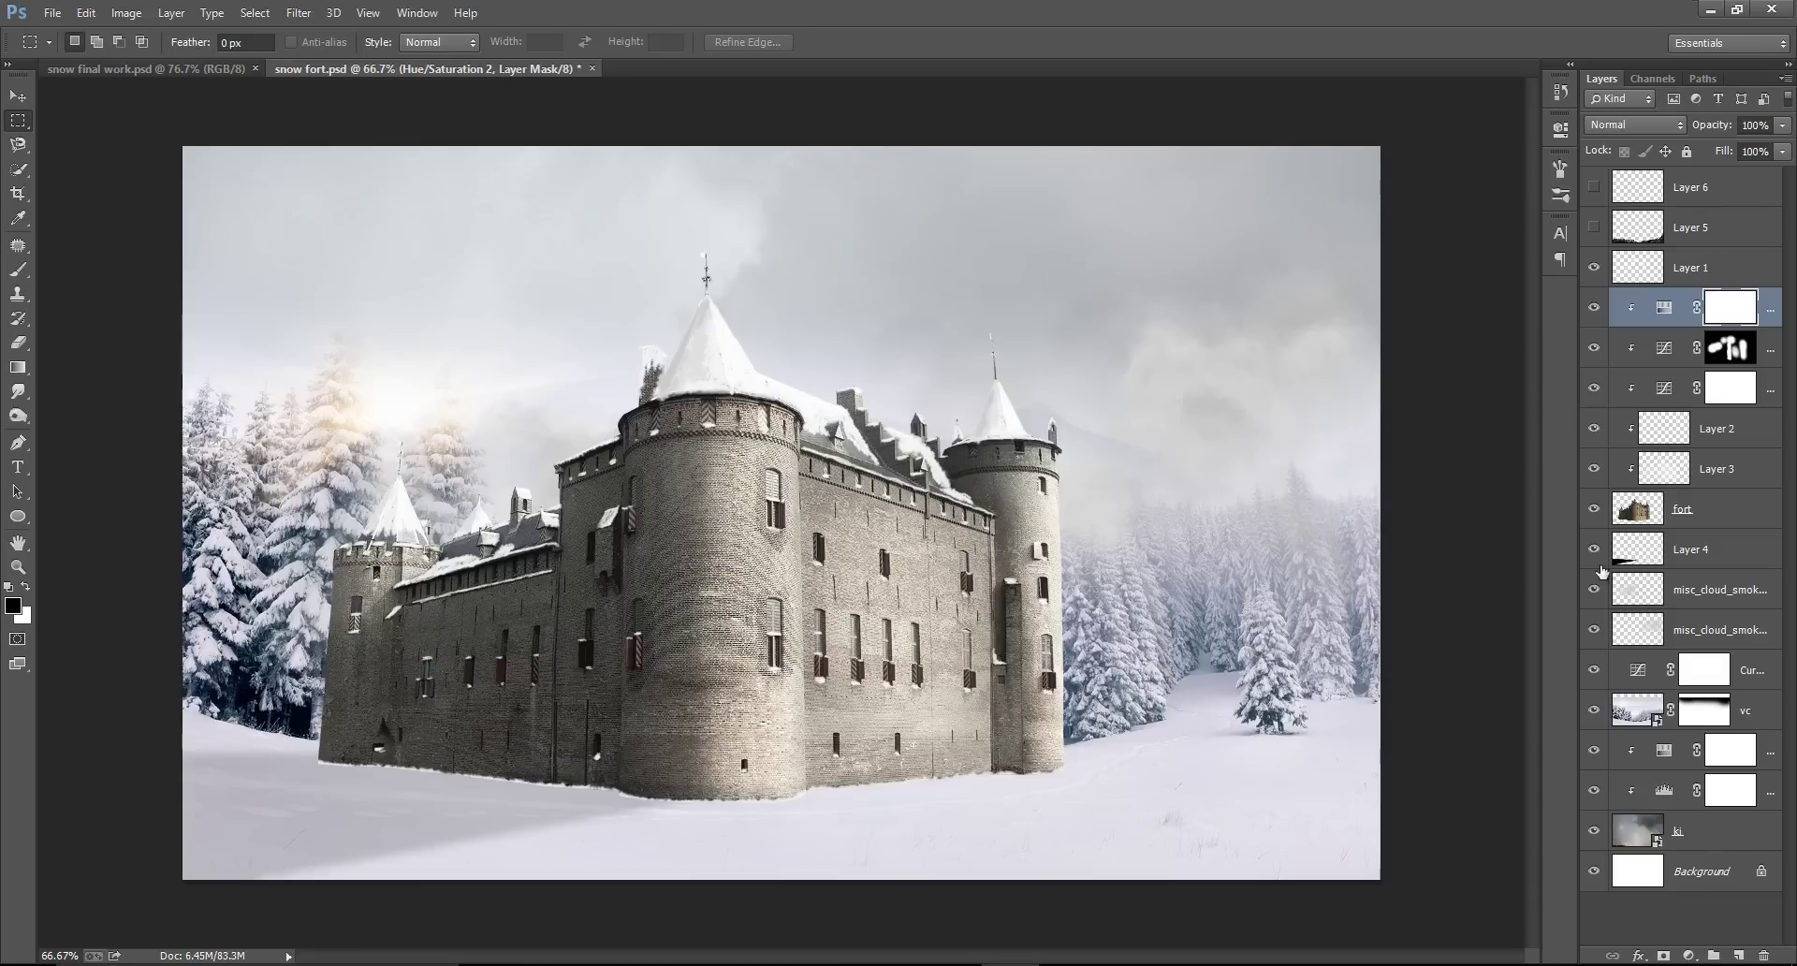
pyautogui.click(1593, 227)
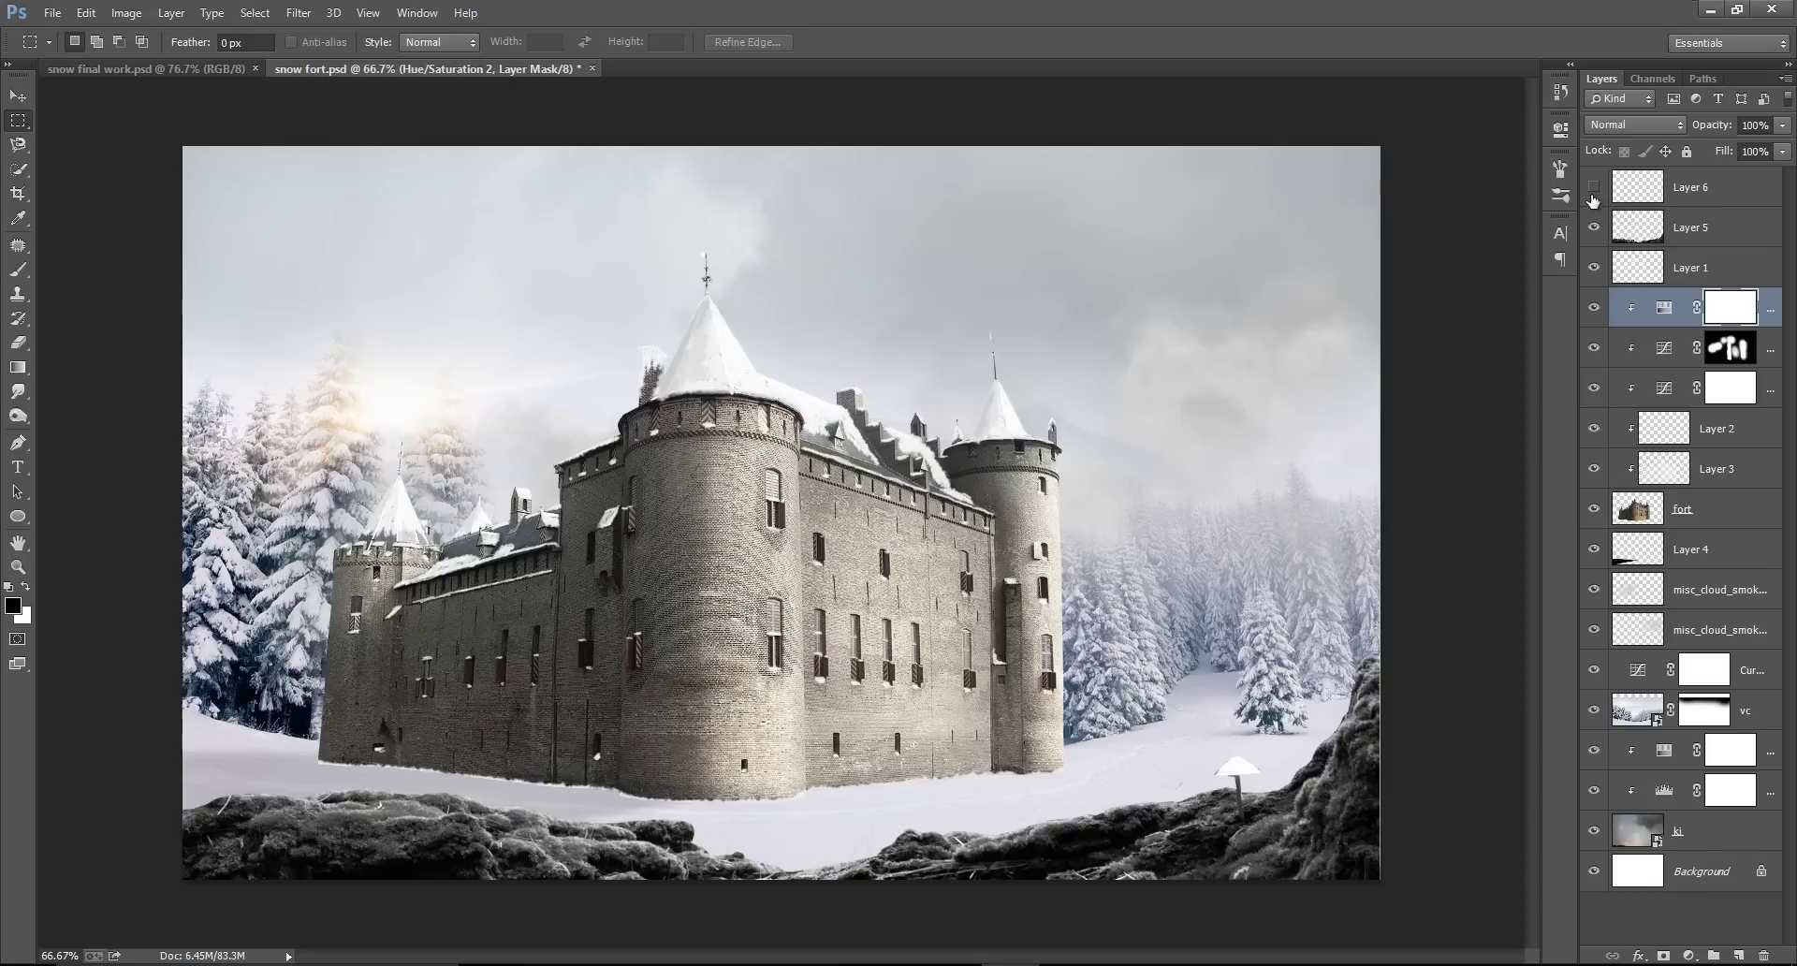
pyautogui.click(1651, 194)
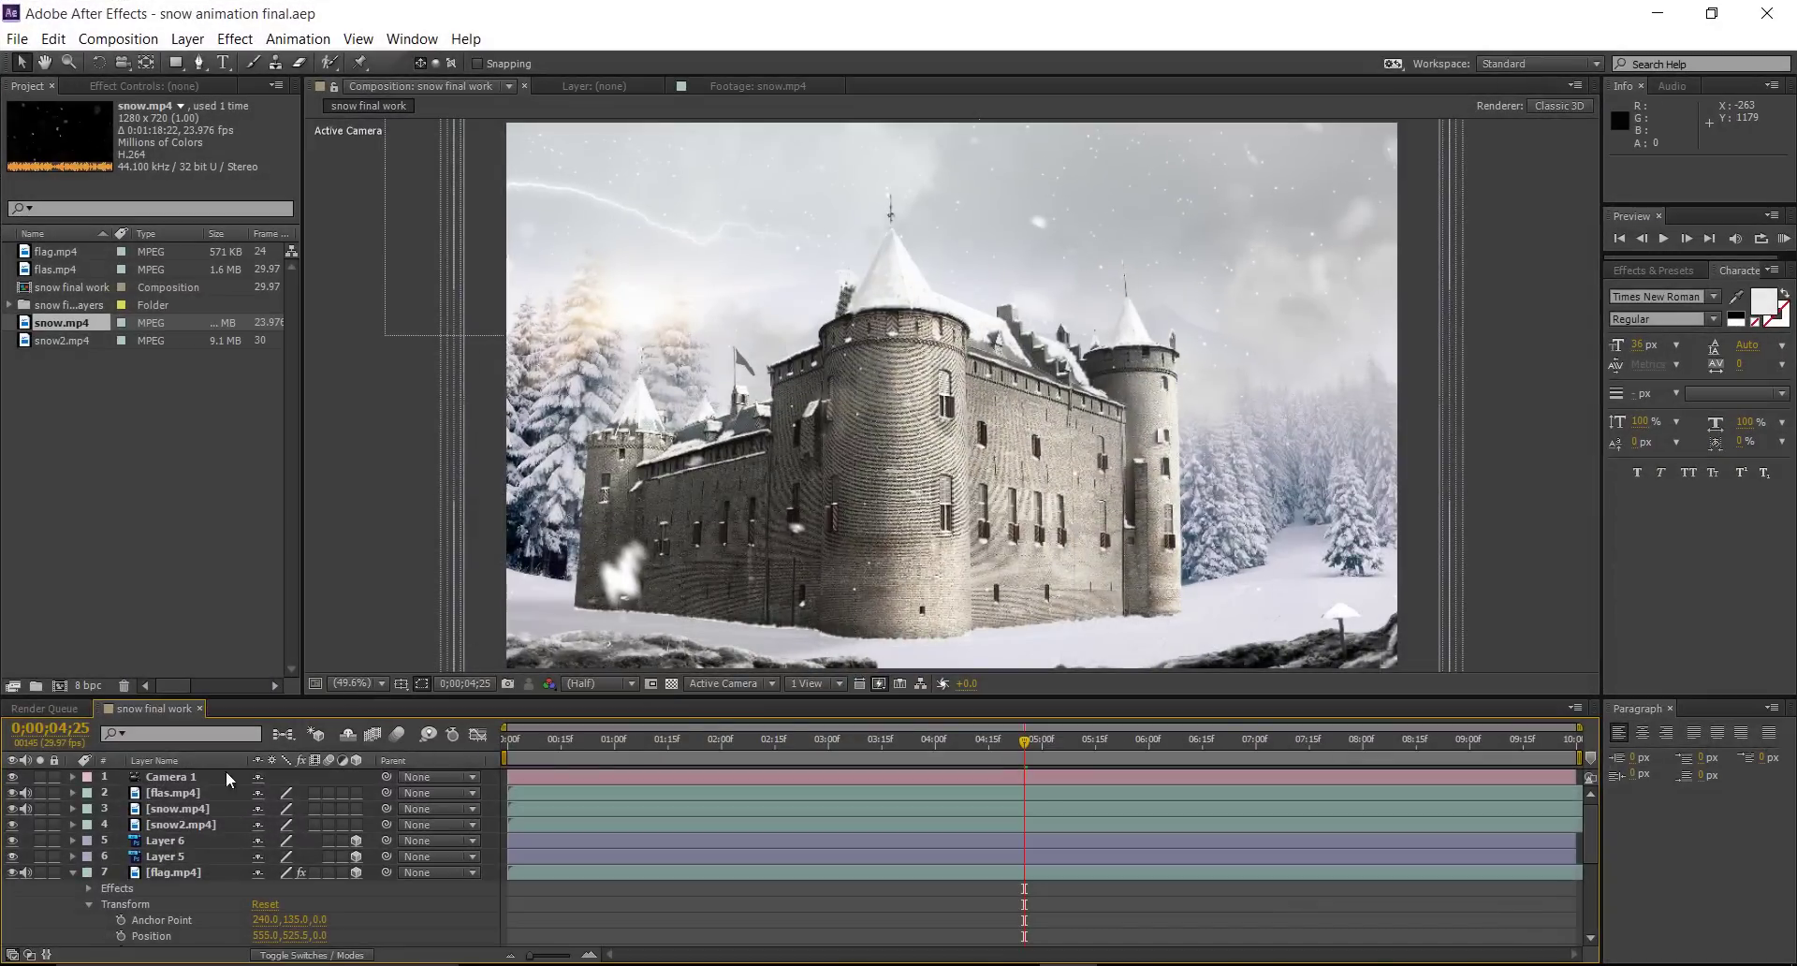
# Collapse the flag layer, enlarge the timeline, and play the camera animation preview
pyautogui.click(74, 872)
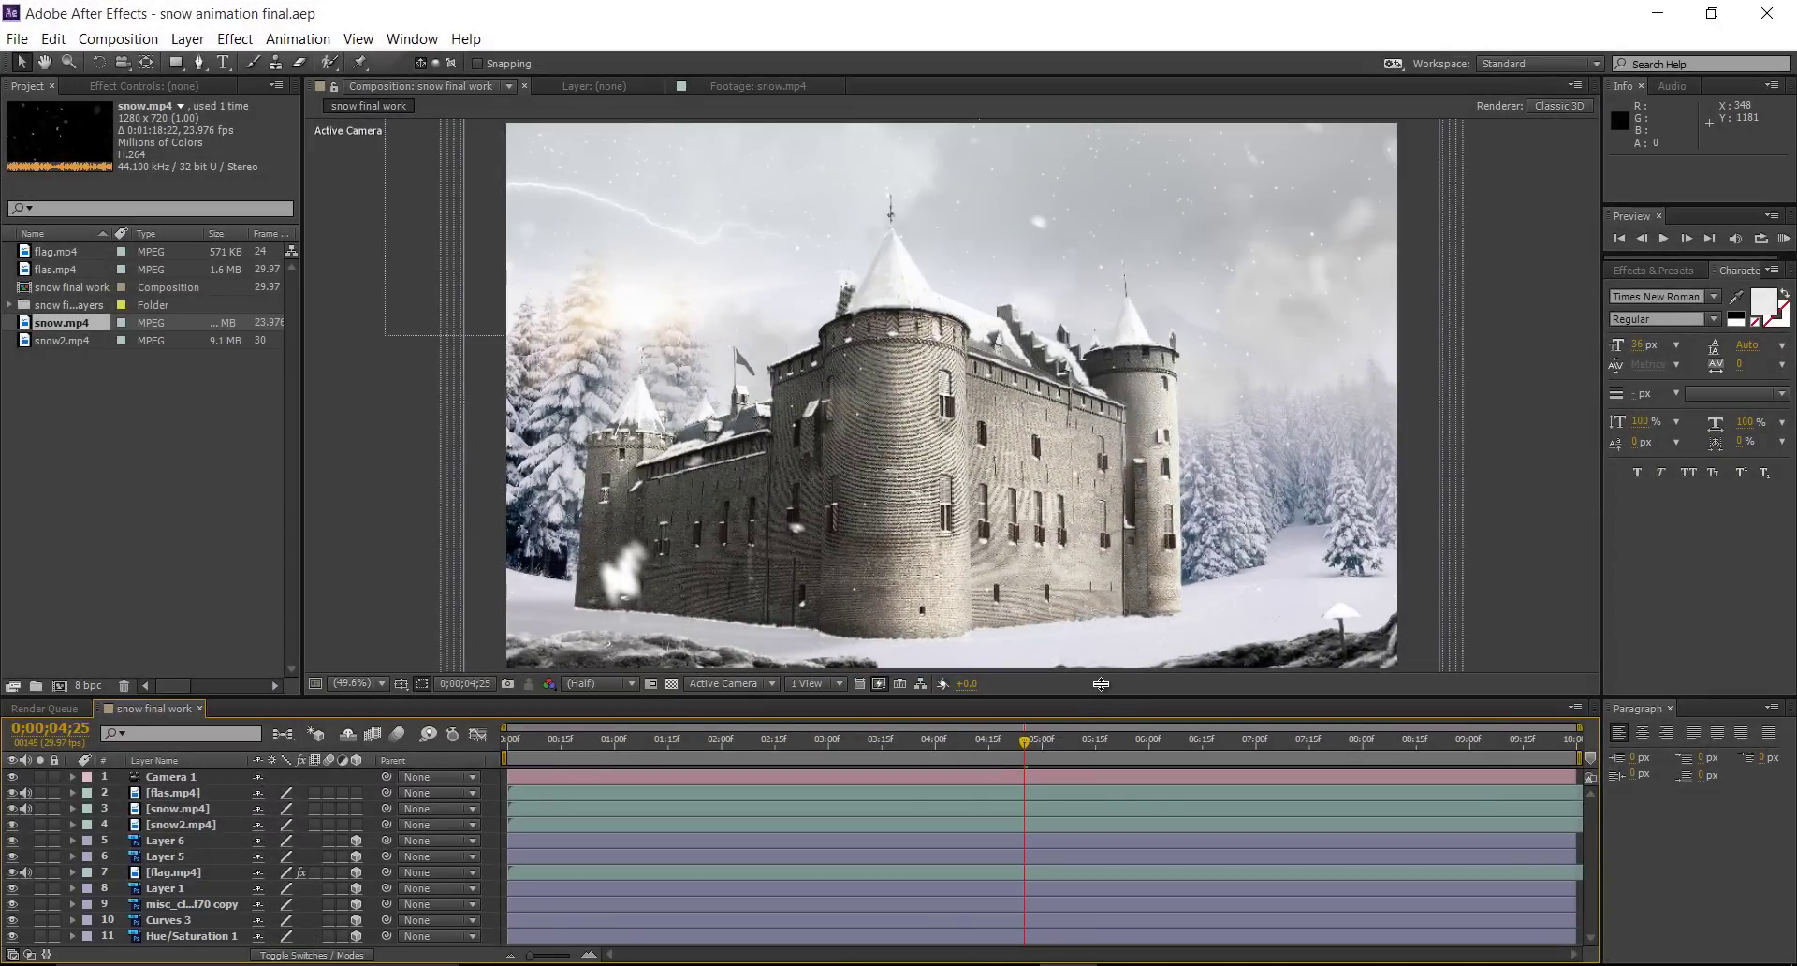
pyautogui.moveTo(1101, 684); pyautogui.dragTo(1101, 593)
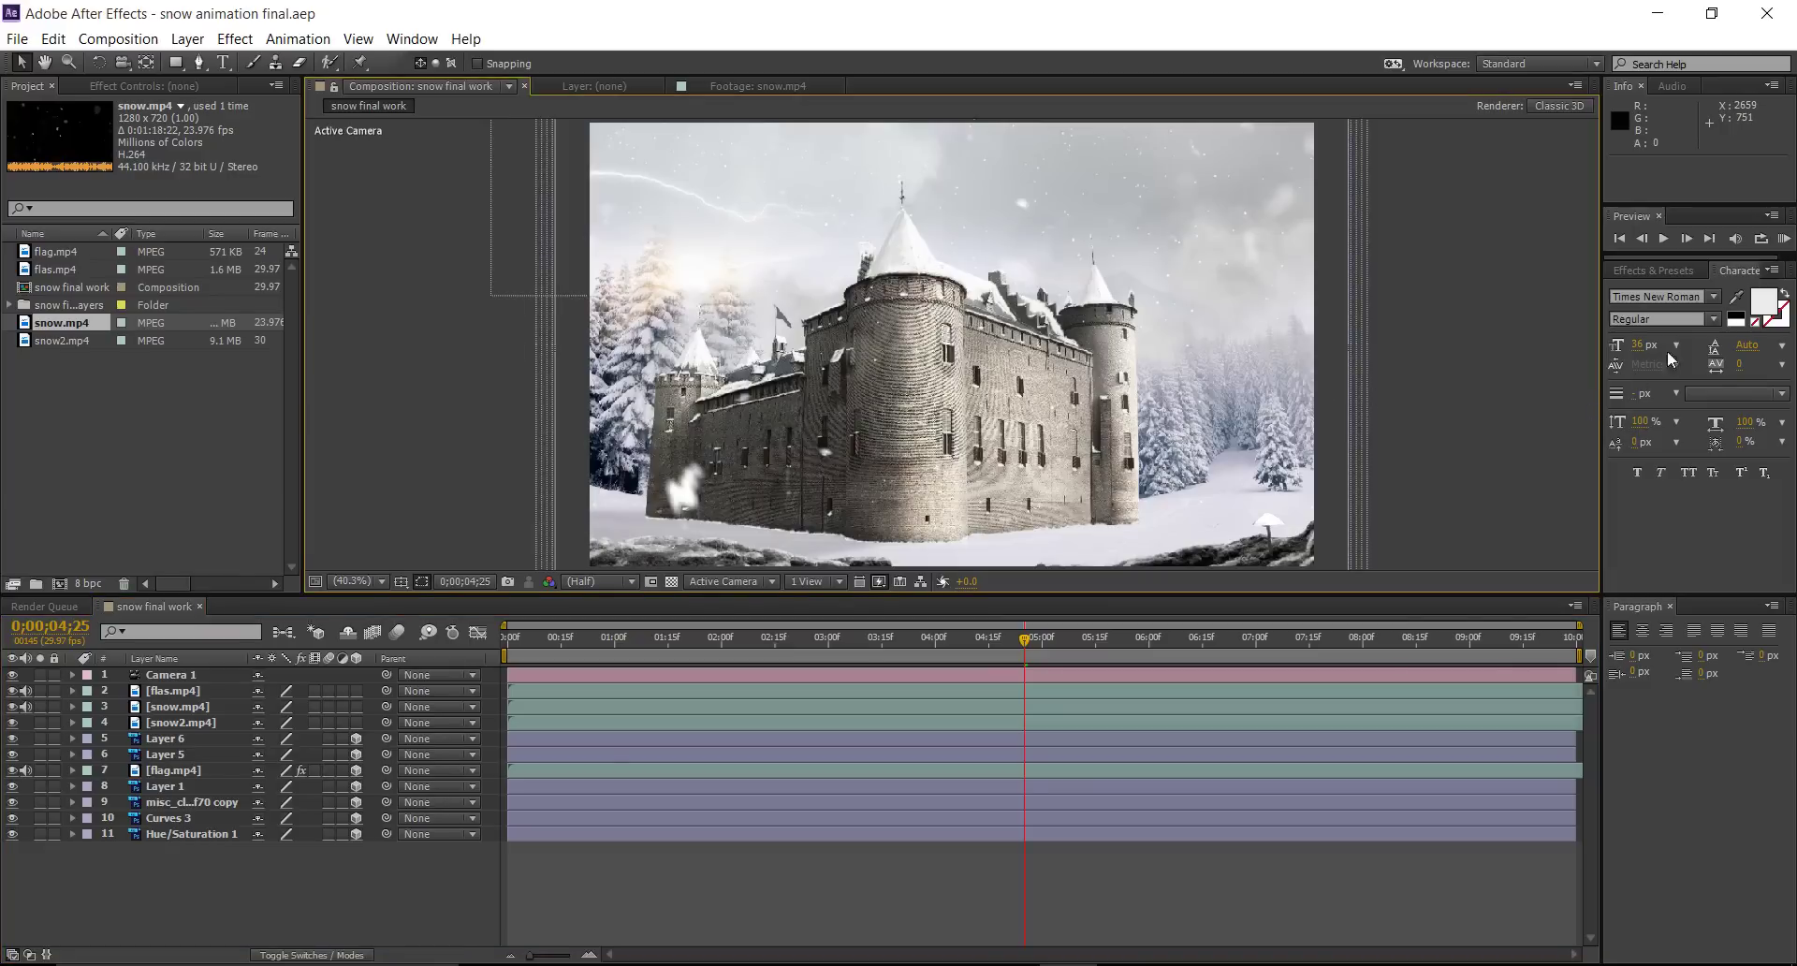
pyautogui.click(1664, 240)
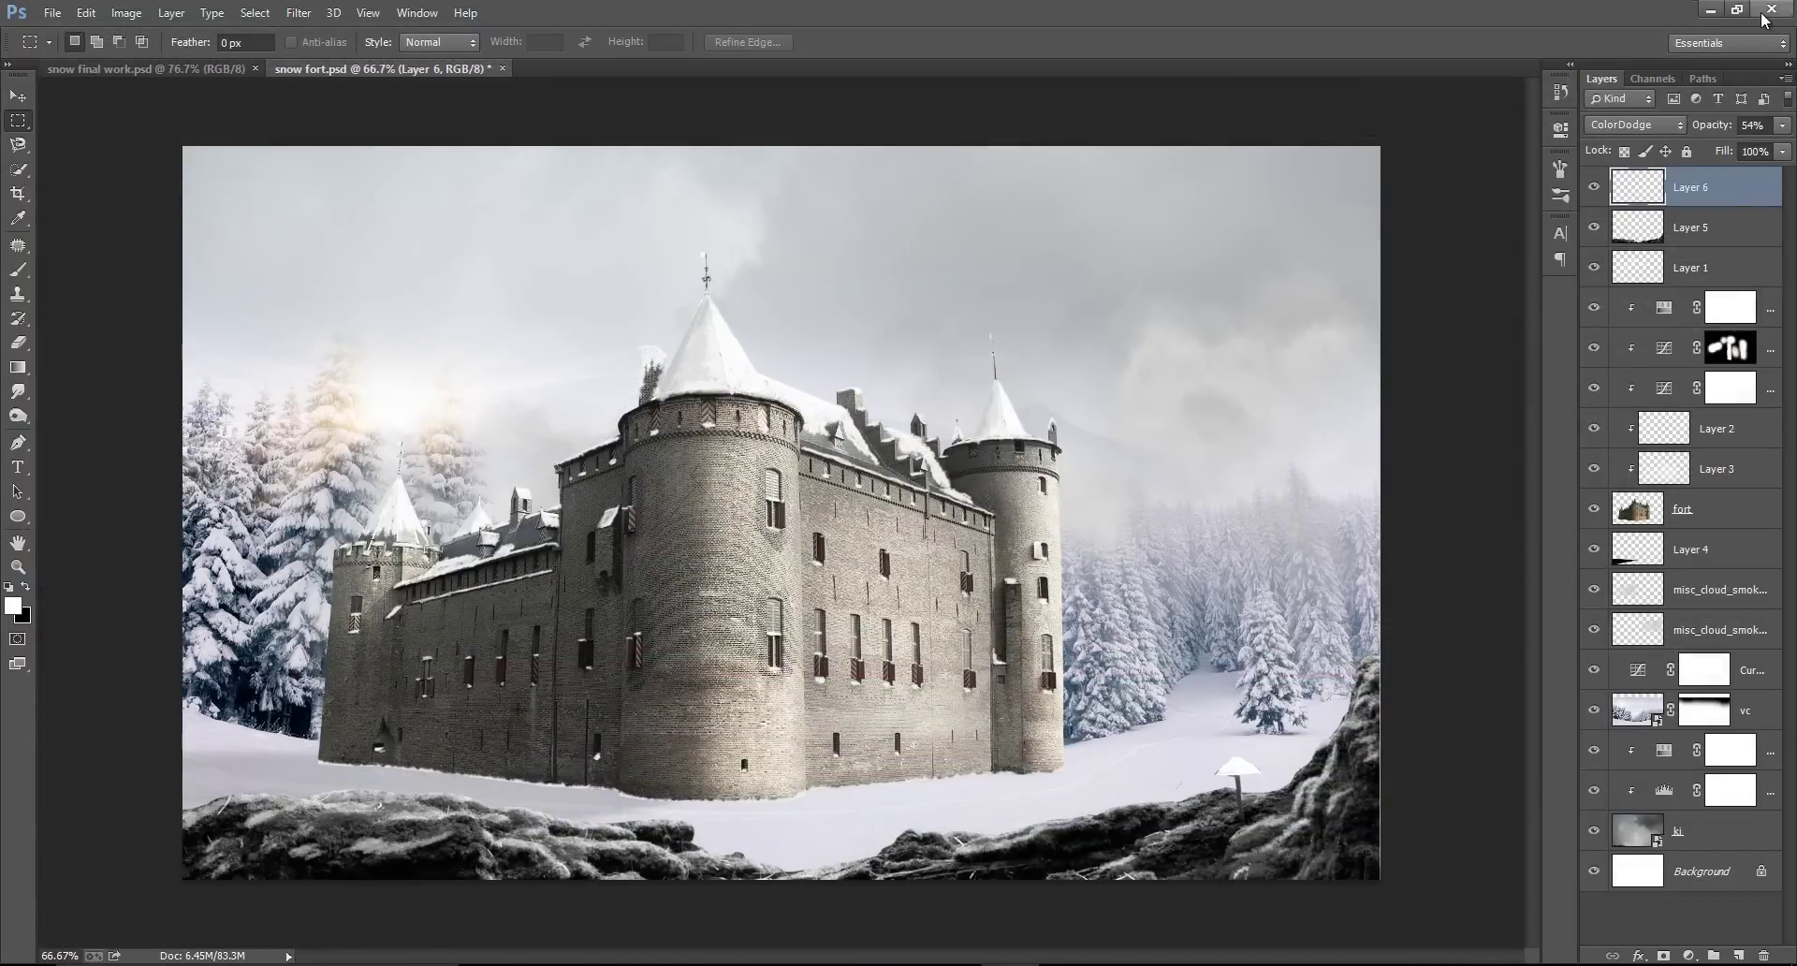
# Quit After Effects and Photoshop without saving, then bring up snow final work.mov's context menu
pyautogui.click(1767, 12)
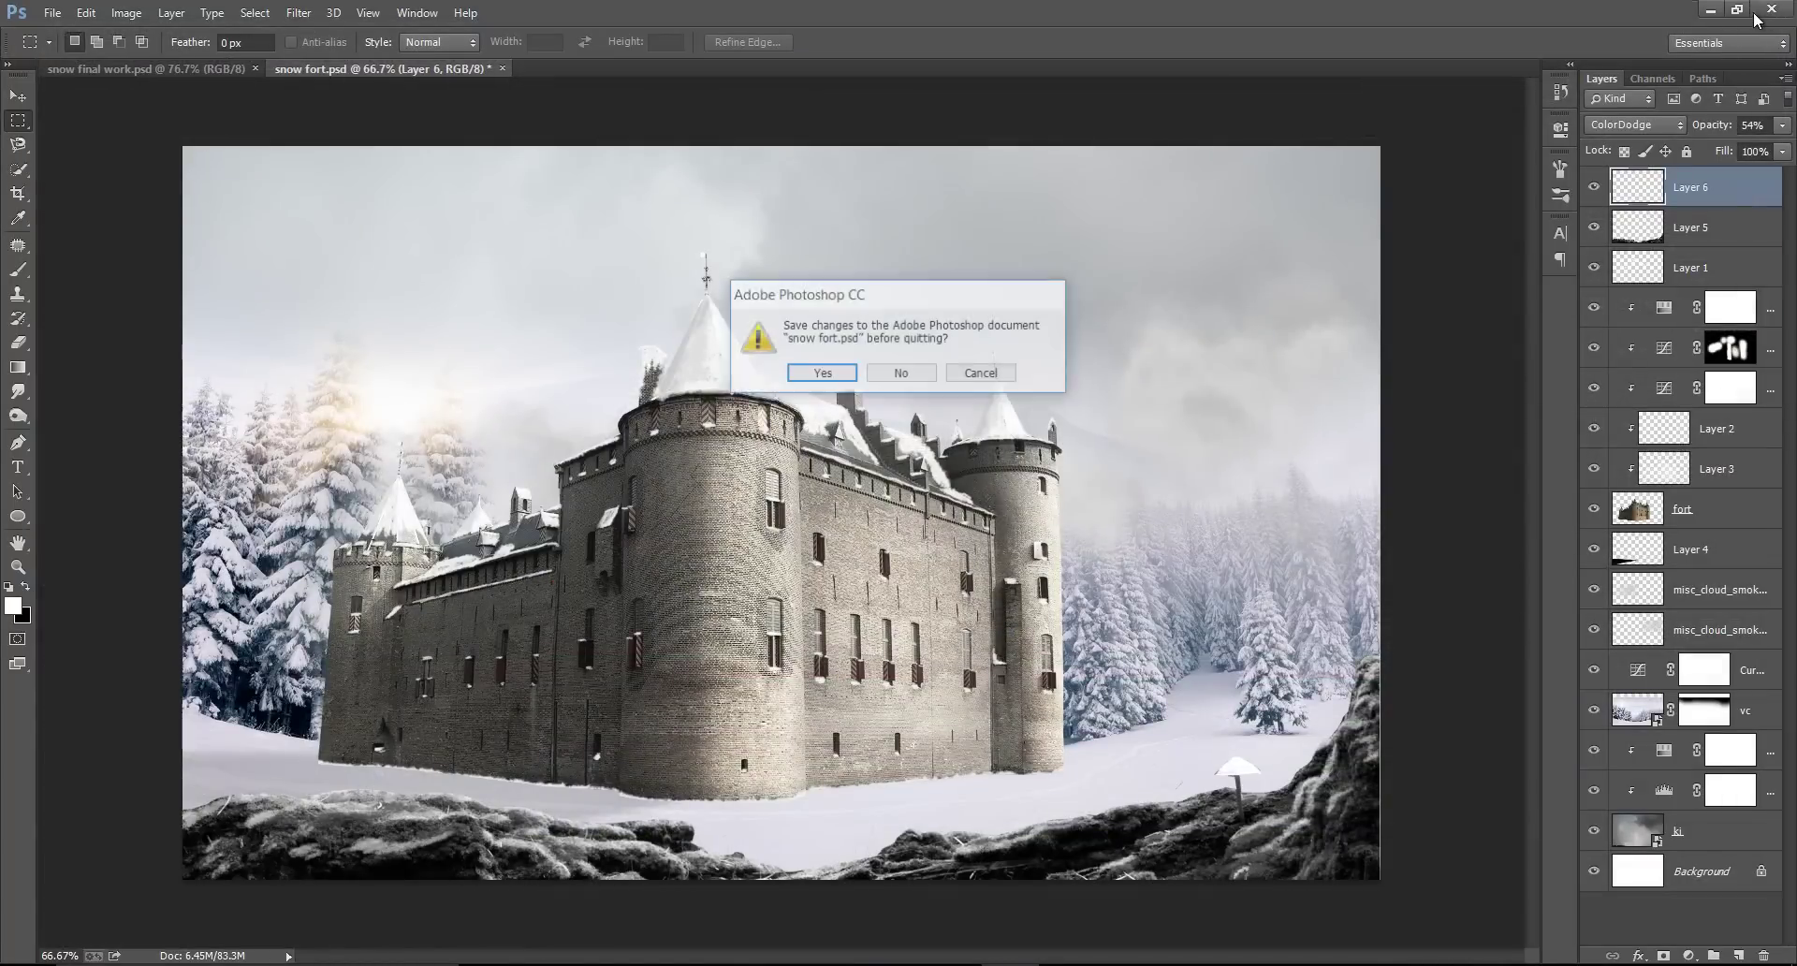
pyautogui.click(876, 376)
pyautogui.click(1207, 197)
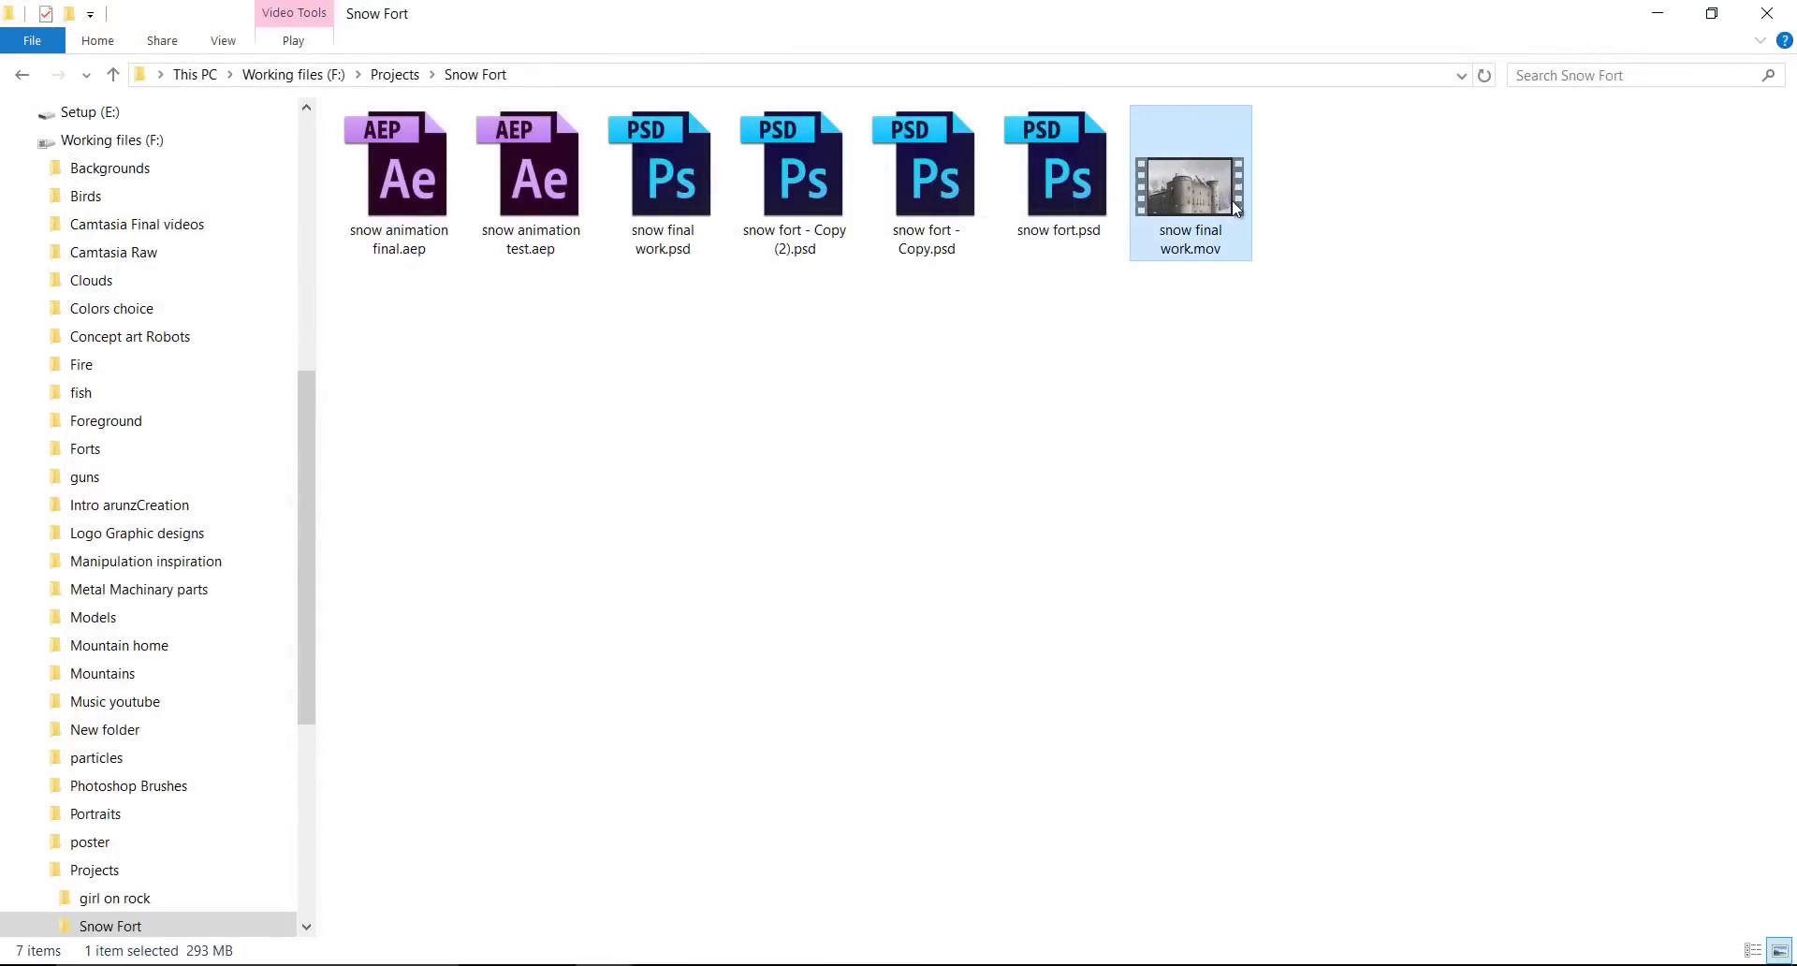
pyautogui.rightClick(1231, 204)
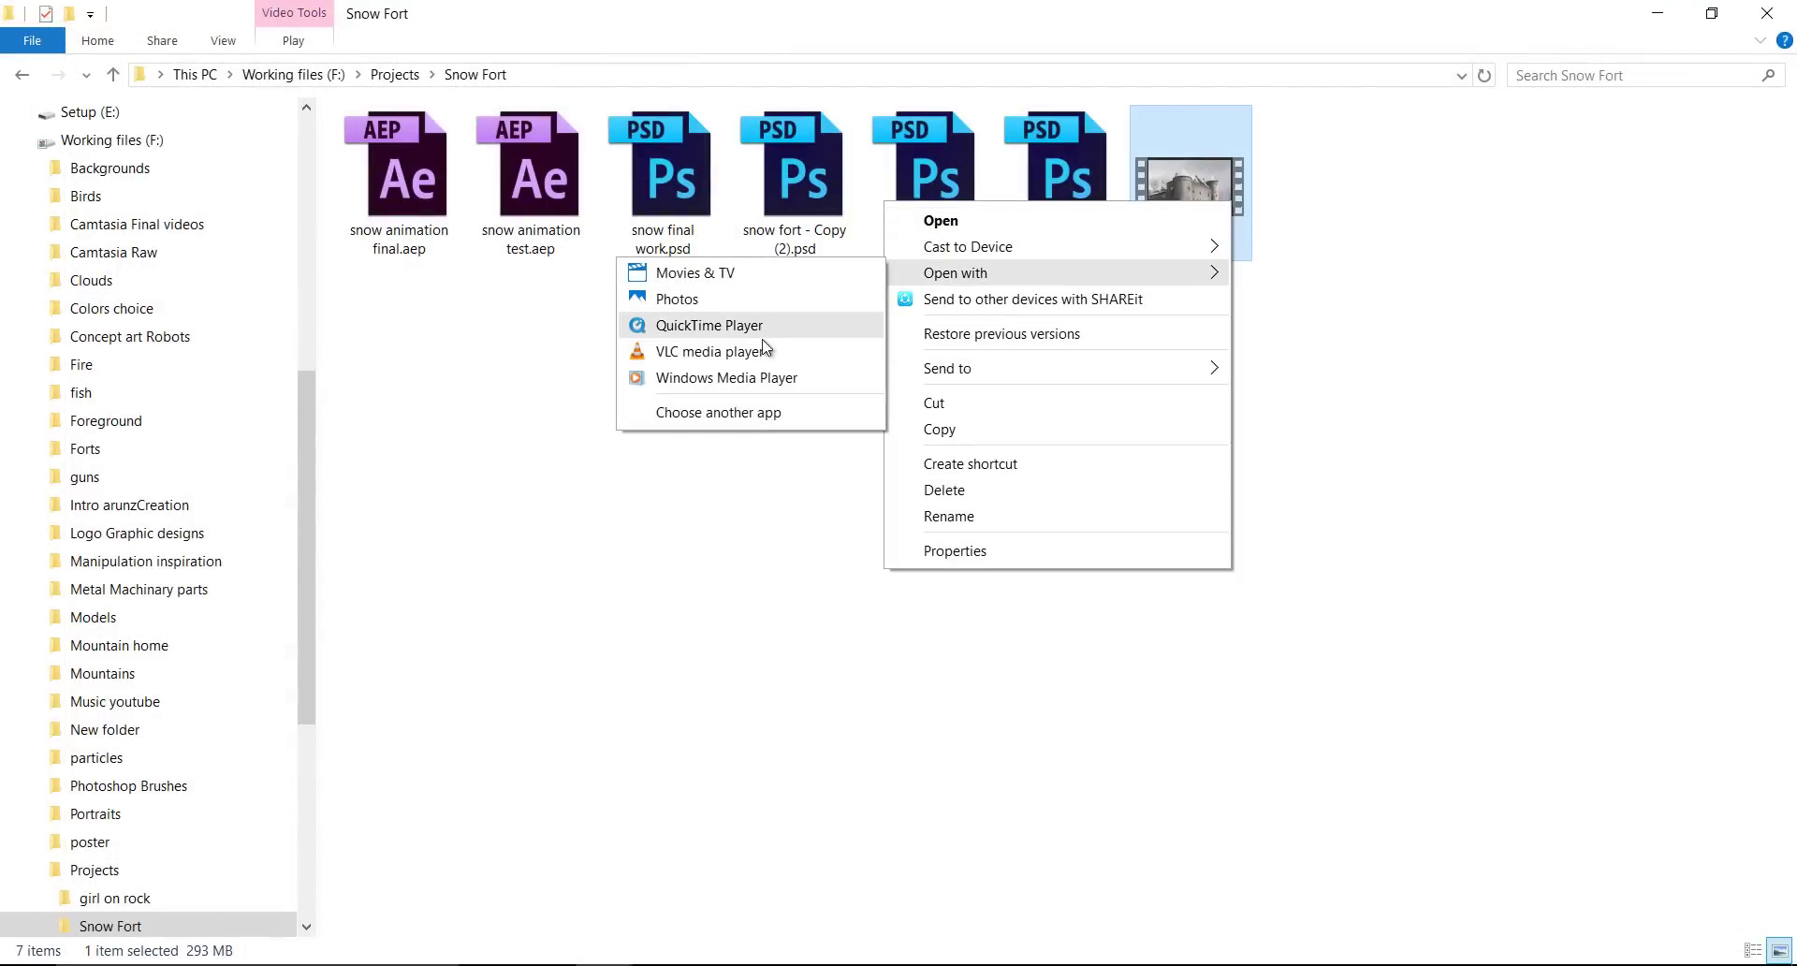
# Open snow final work.mov in QuickTime Player to watch the falling snow
pyautogui.click(762, 351)
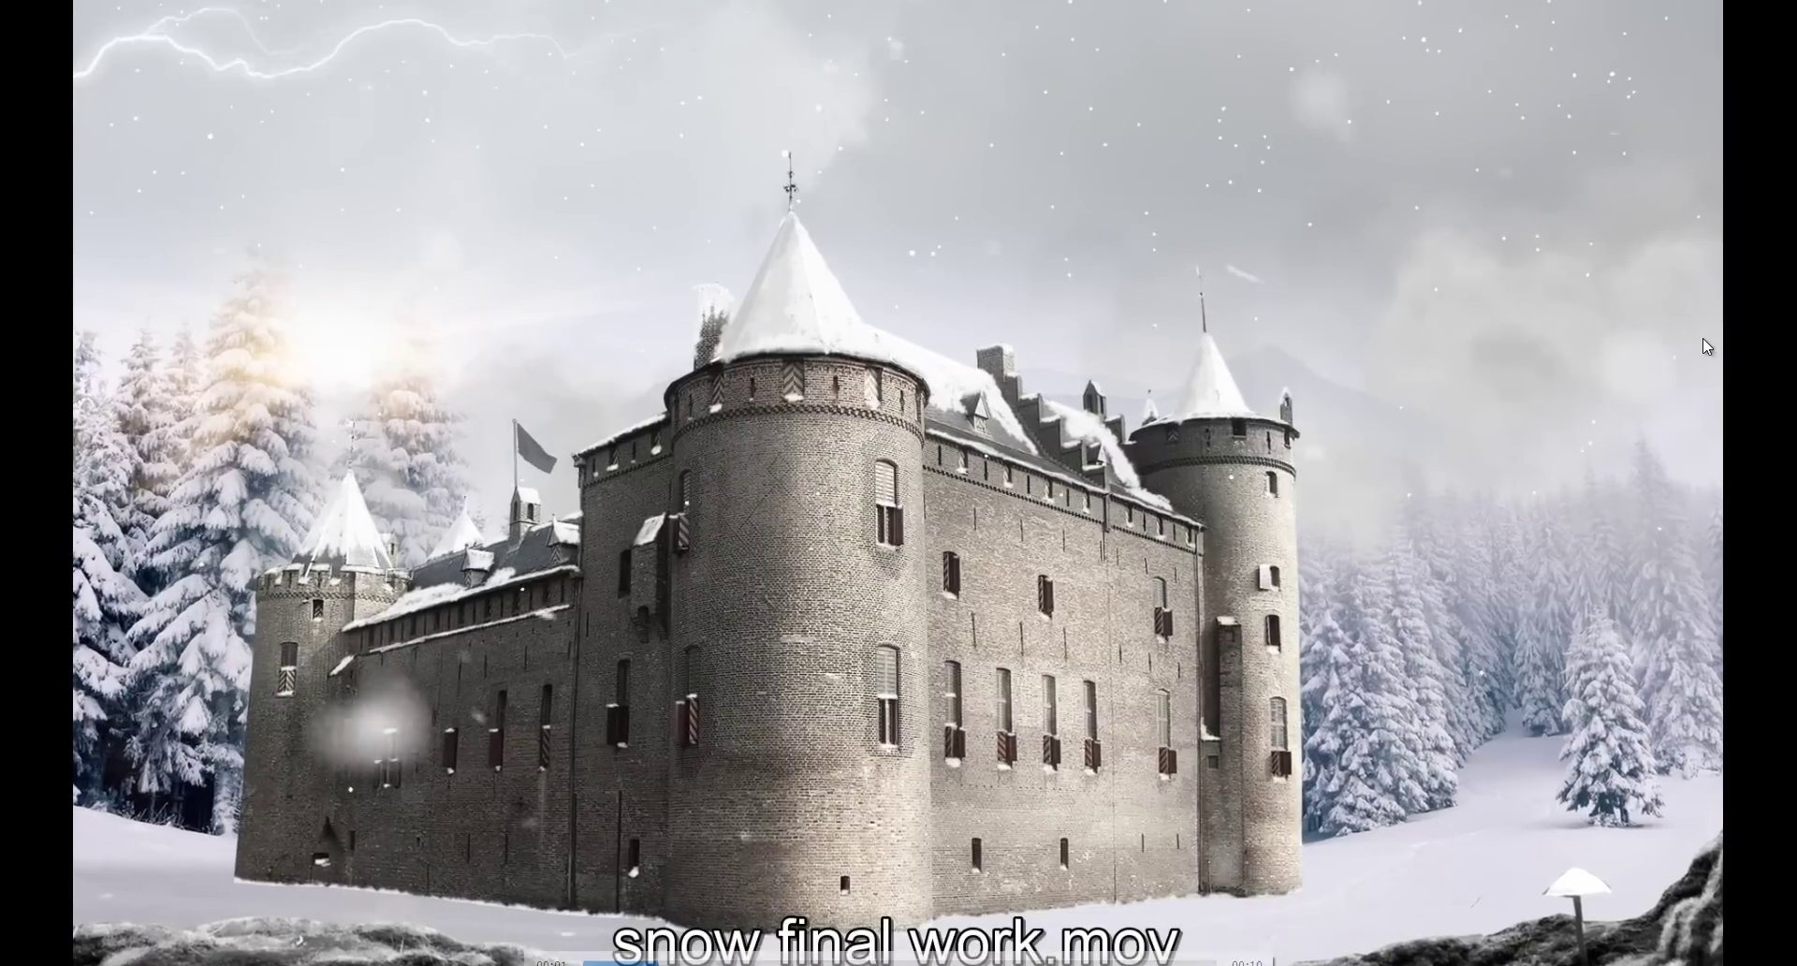